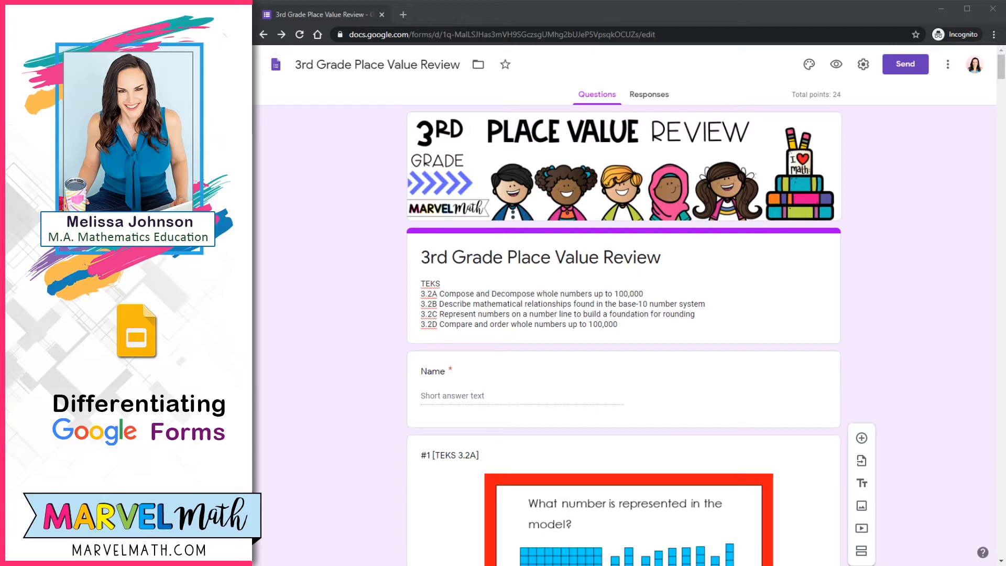
# Look through the first questions of the original 3rd Grade Place Value Review form
pyautogui.scroll(-15, 623, 335)
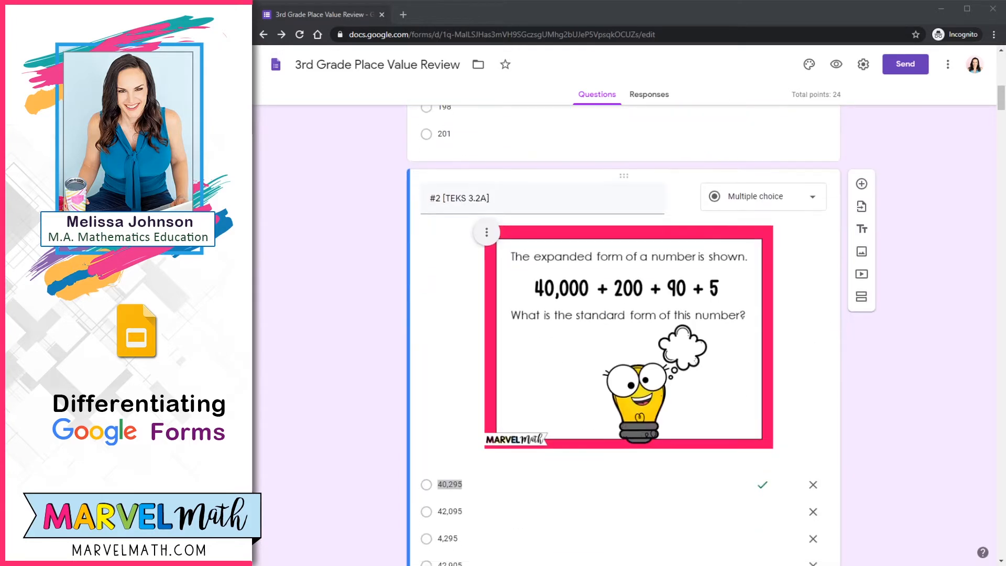
pyautogui.scroll(-20, 623, 335)
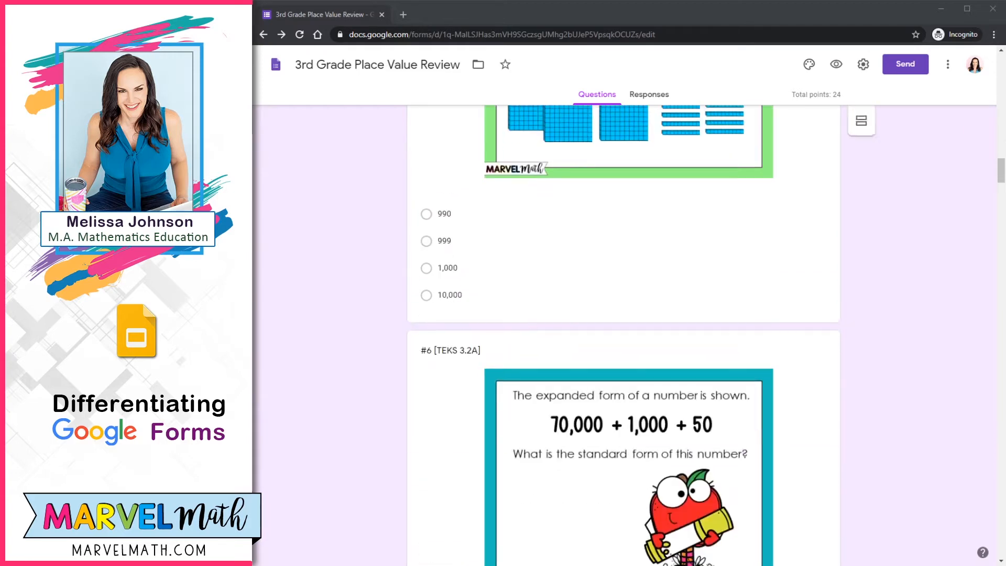
pyautogui.scroll(20, 623, 335)
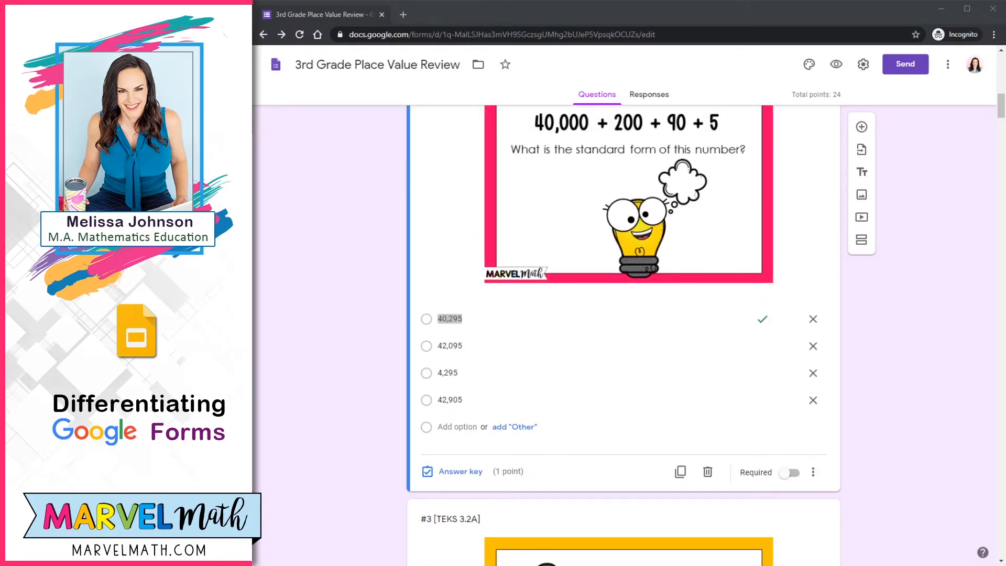
pyautogui.scroll(10, 623, 336)
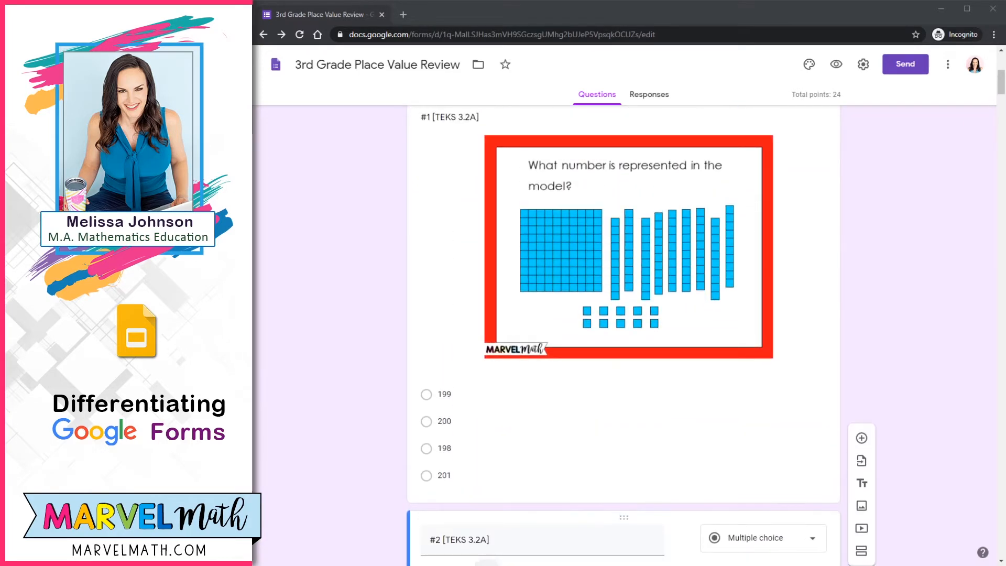
pyautogui.scroll(3, 624, 335)
pyautogui.scroll(3, 624, 335)
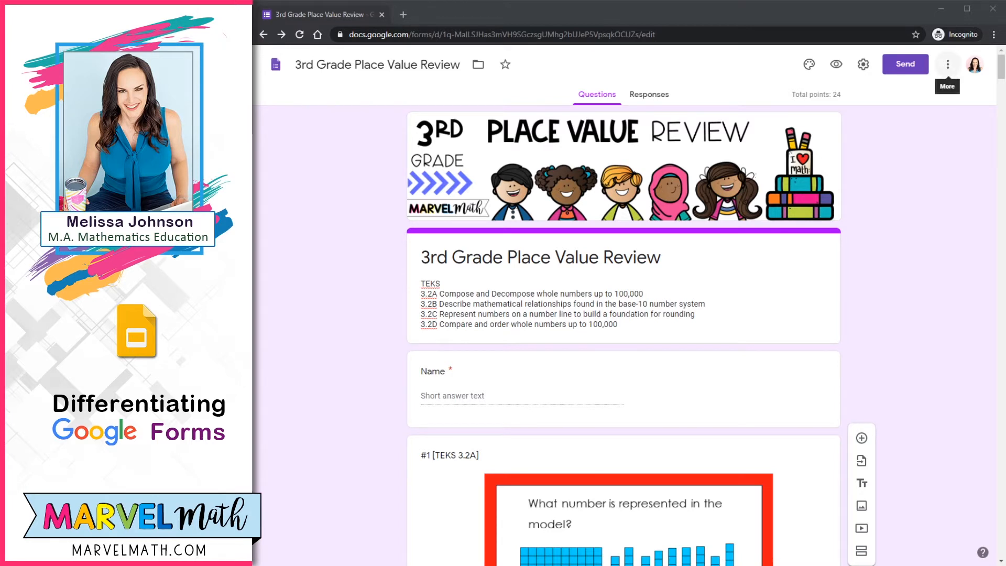
# Make a copy of the form in My Drive named "3rd Grade Place Value Review Set 1"
pyautogui.click(948, 65)
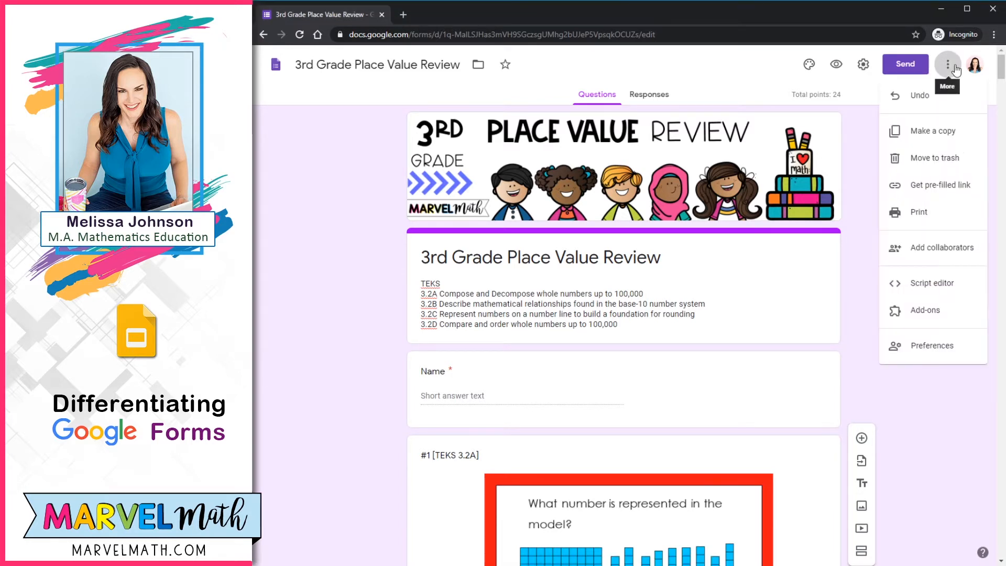
pyautogui.click(964, 136)
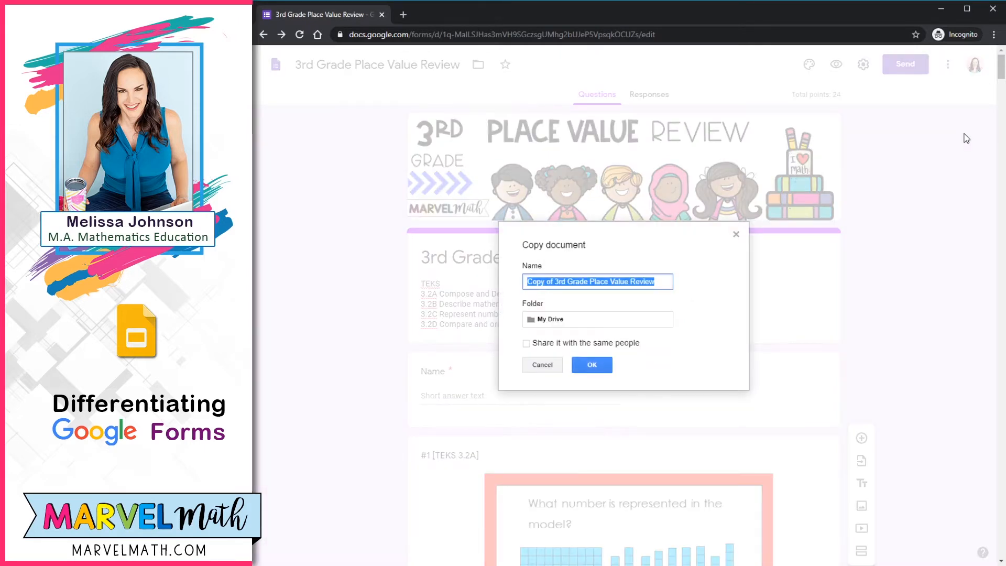
pyautogui.click(555, 280)
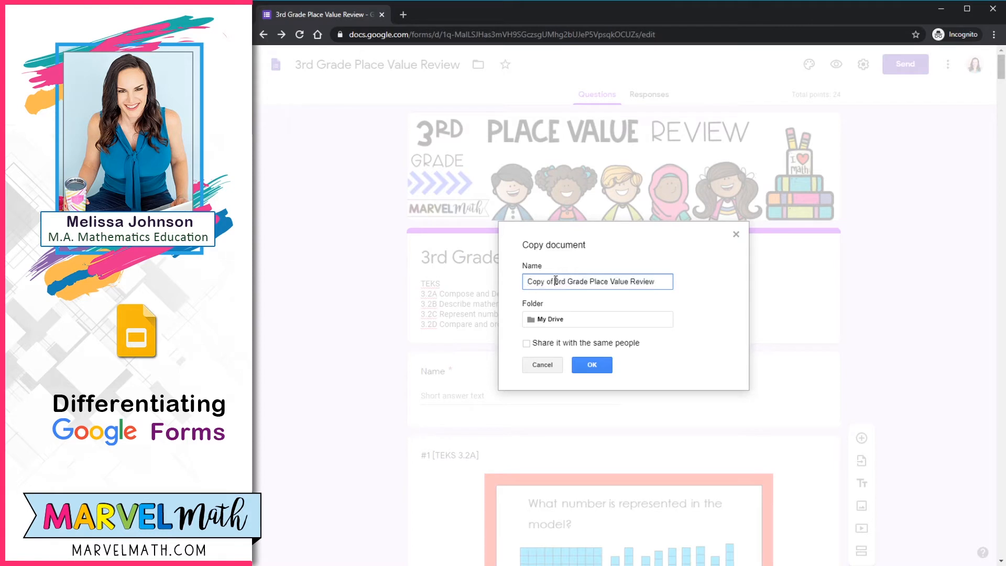
pyautogui.moveTo(555, 281); pyautogui.dragTo(515, 279)
pyautogui.press('BackSpace')
pyautogui.click(636, 284)
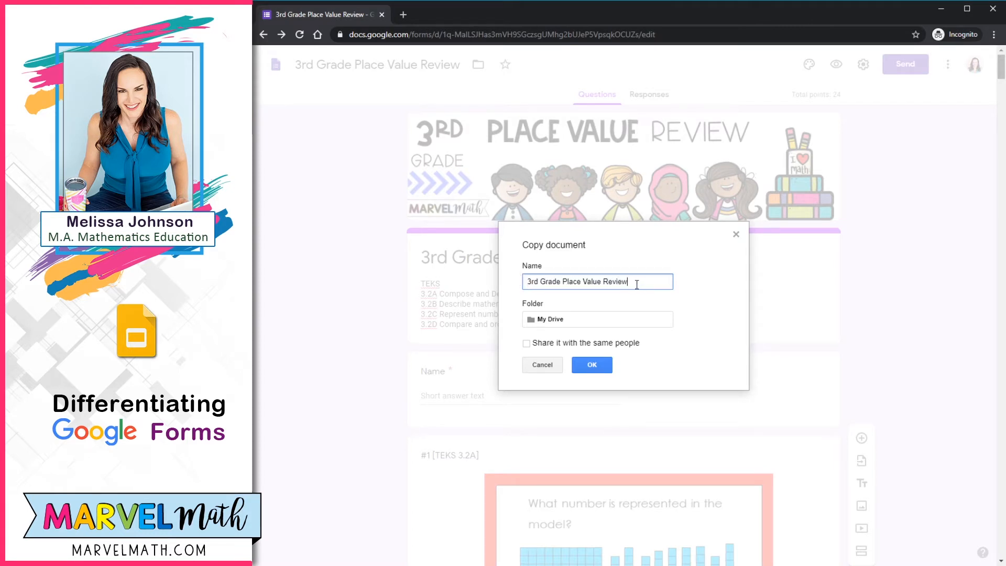
pyautogui.write('Set 1')
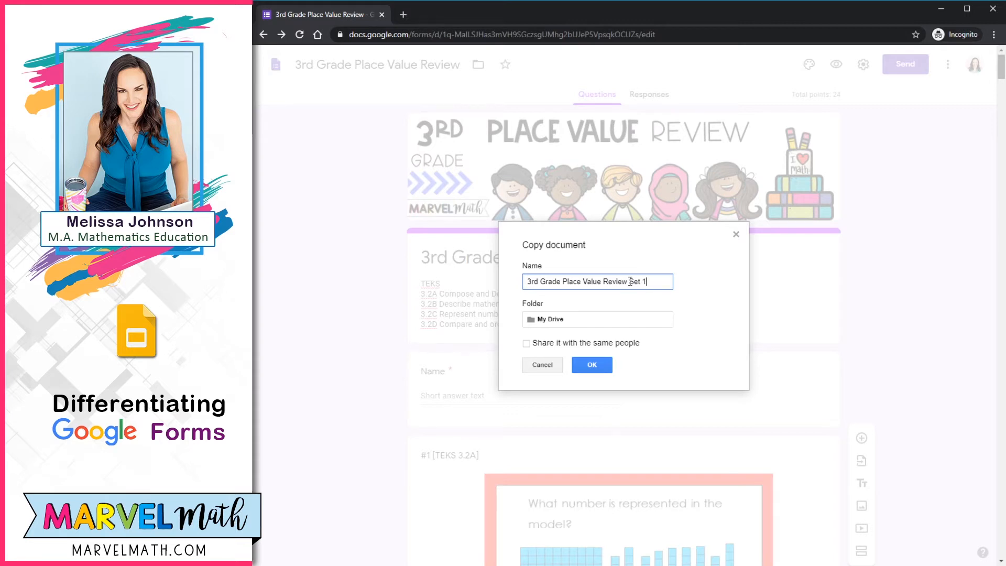
pyautogui.click(611, 370)
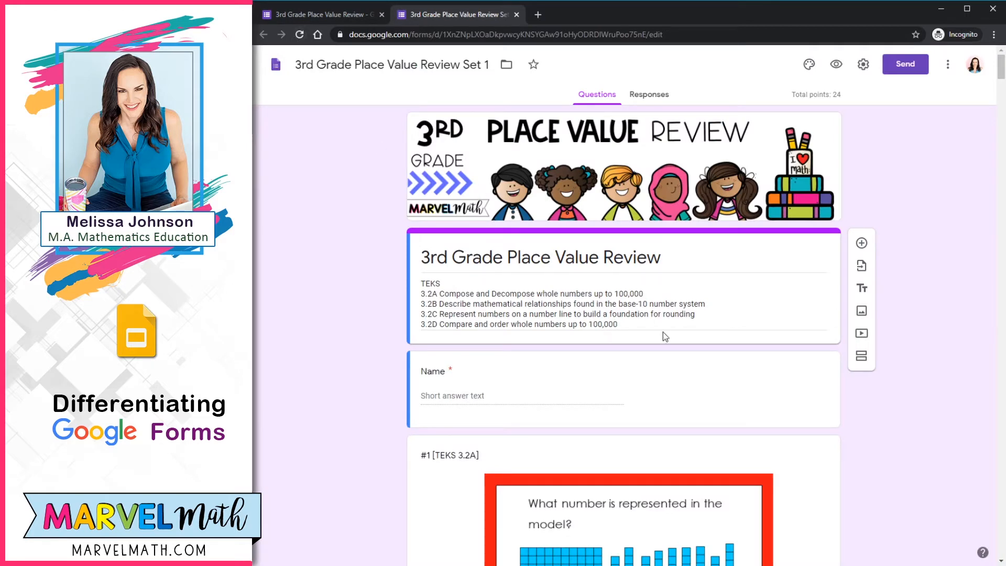
# Delete questions #7 and #8 [TEKS 3.2A] from the Set 1 form
pyautogui.scroll(-5, 662, 332)
pyautogui.scroll(-12, 663, 335)
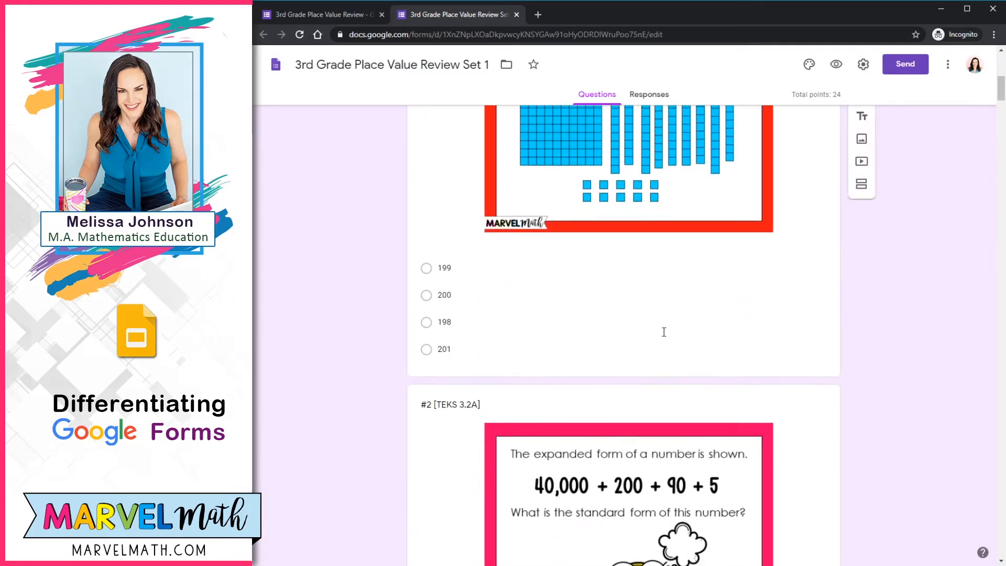
pyautogui.scroll(-12, 662, 332)
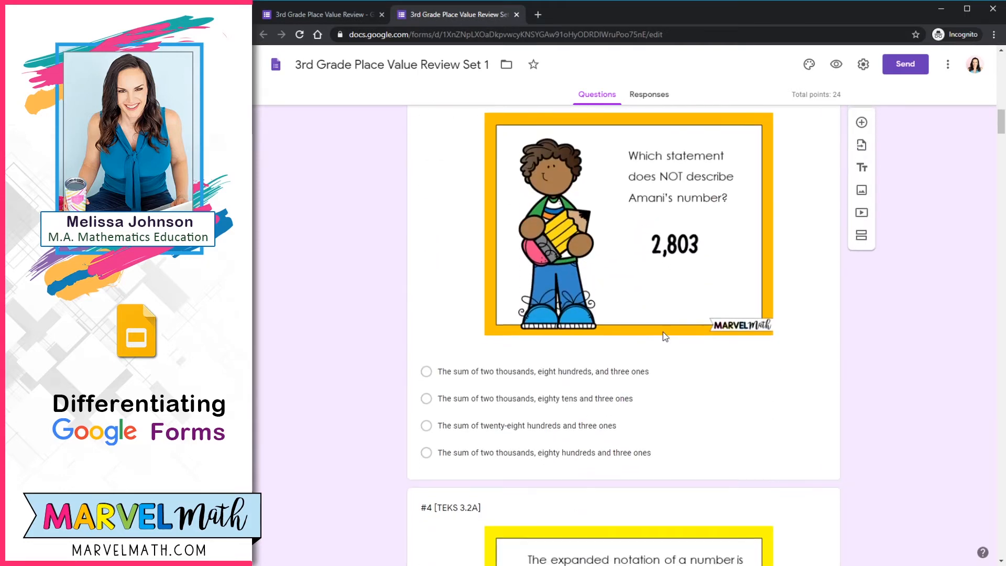
pyautogui.scroll(-12, 664, 331)
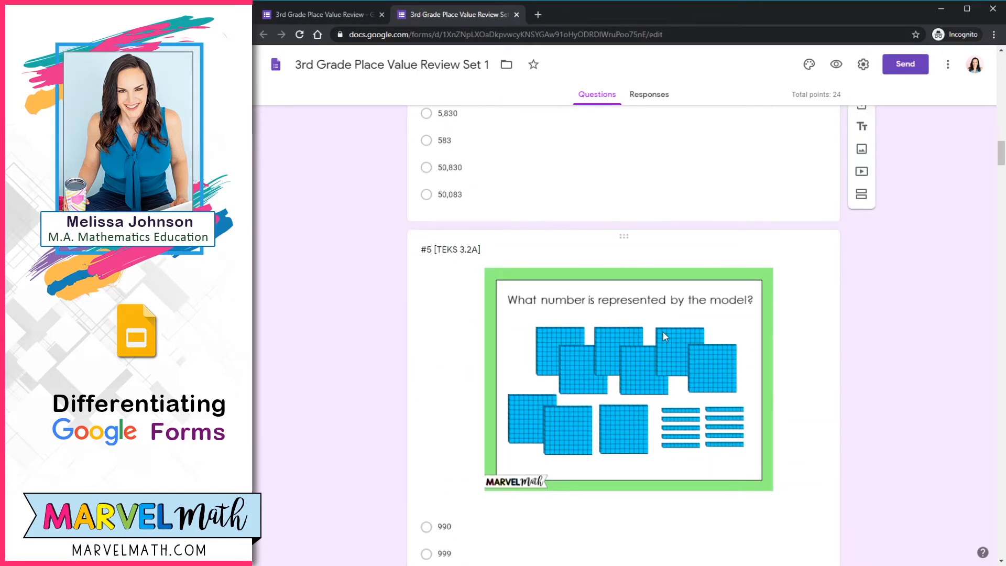
pyautogui.scroll(-9, 664, 335)
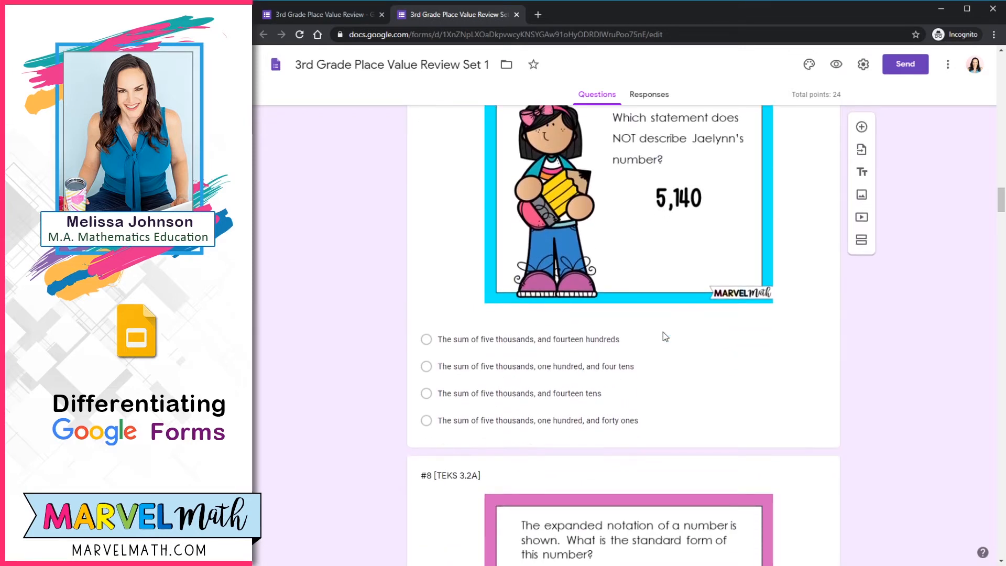
pyautogui.click(702, 369)
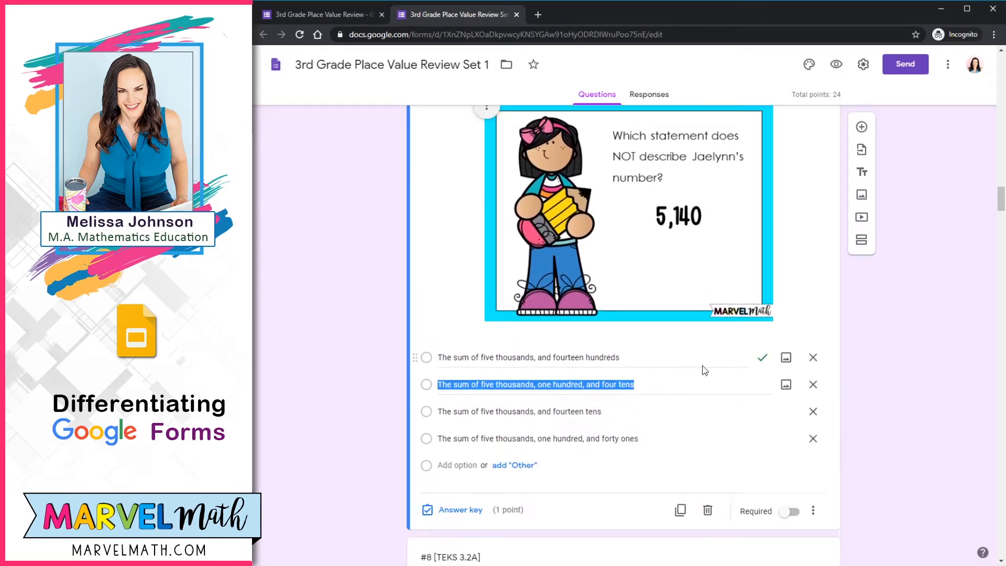
pyautogui.click(707, 511)
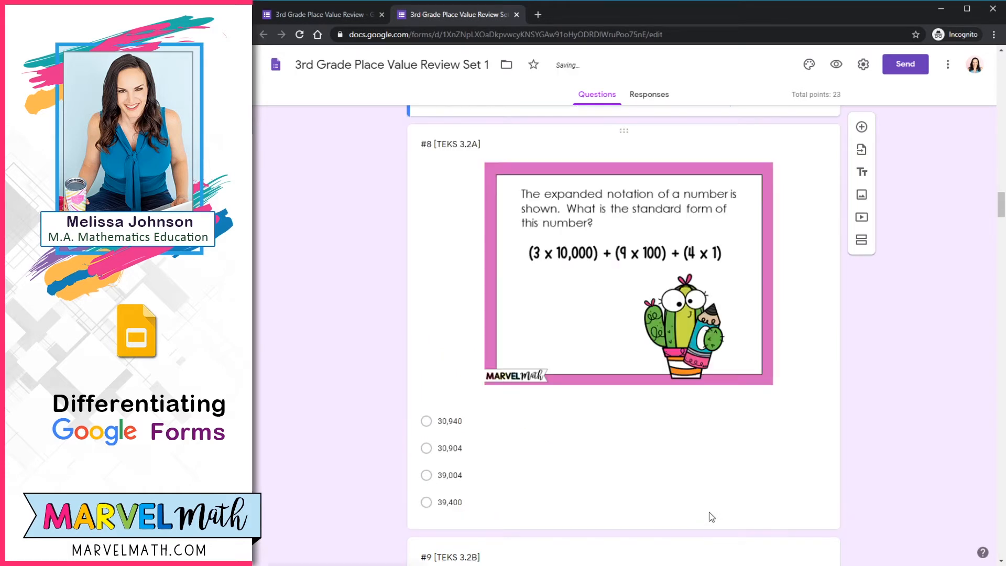
pyautogui.click(709, 511)
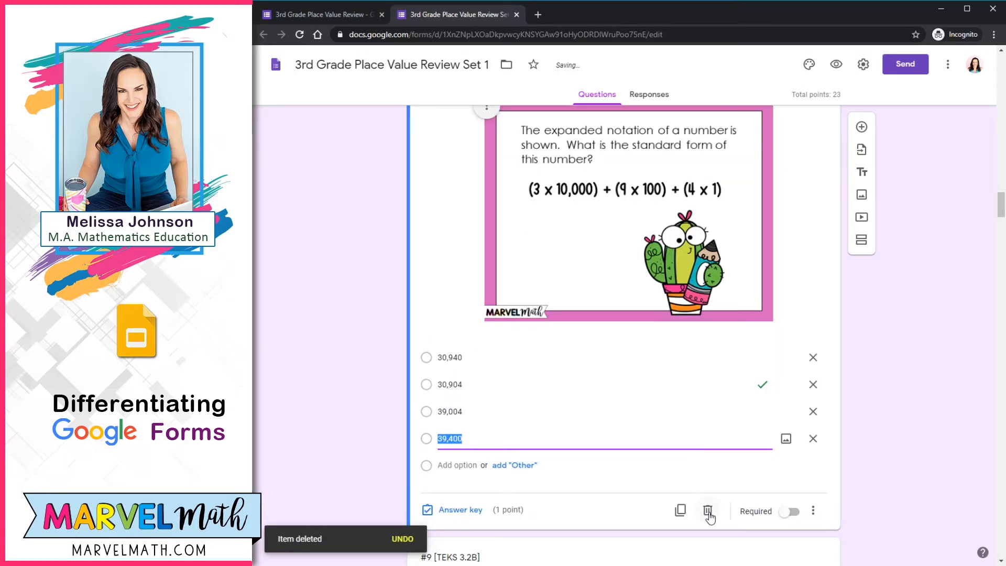
pyautogui.click(709, 511)
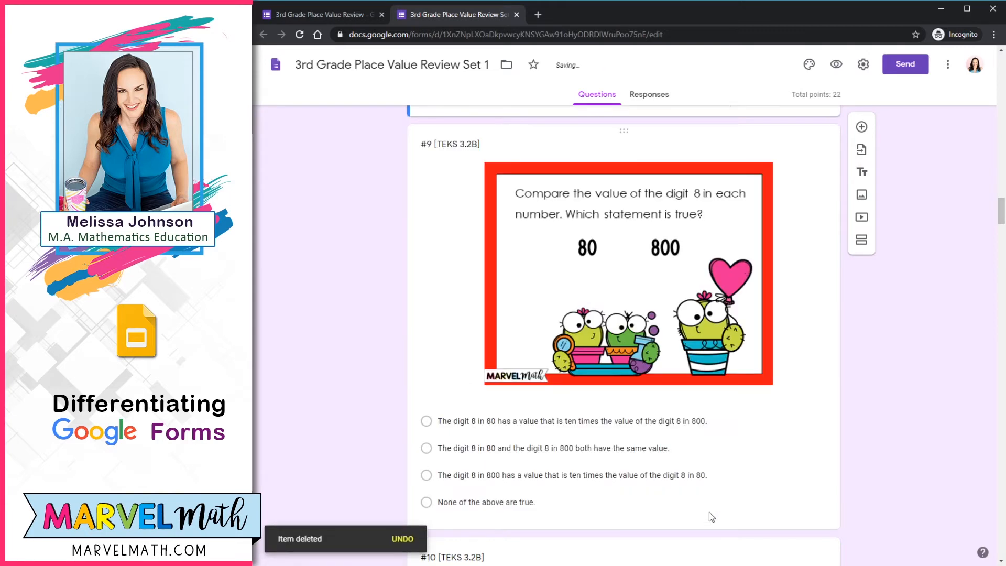
# Delete questions #9 through #12 from the Set 1 form, keeping #1 to #6 and #13 onward
pyautogui.click(709, 511)
pyautogui.click(709, 511)
pyautogui.click(708, 511)
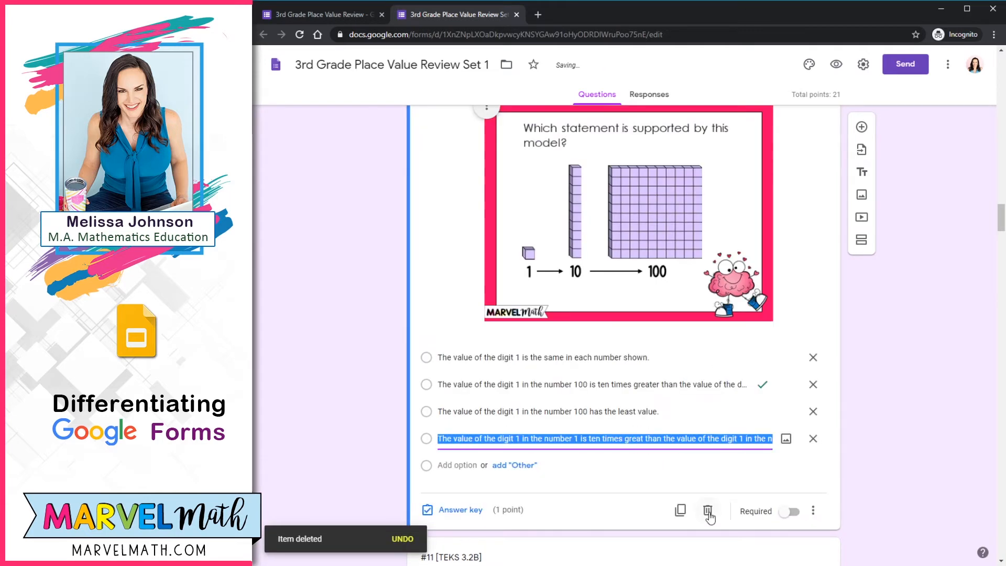
pyautogui.click(708, 512)
pyautogui.click(708, 511)
pyautogui.click(709, 511)
pyautogui.click(709, 512)
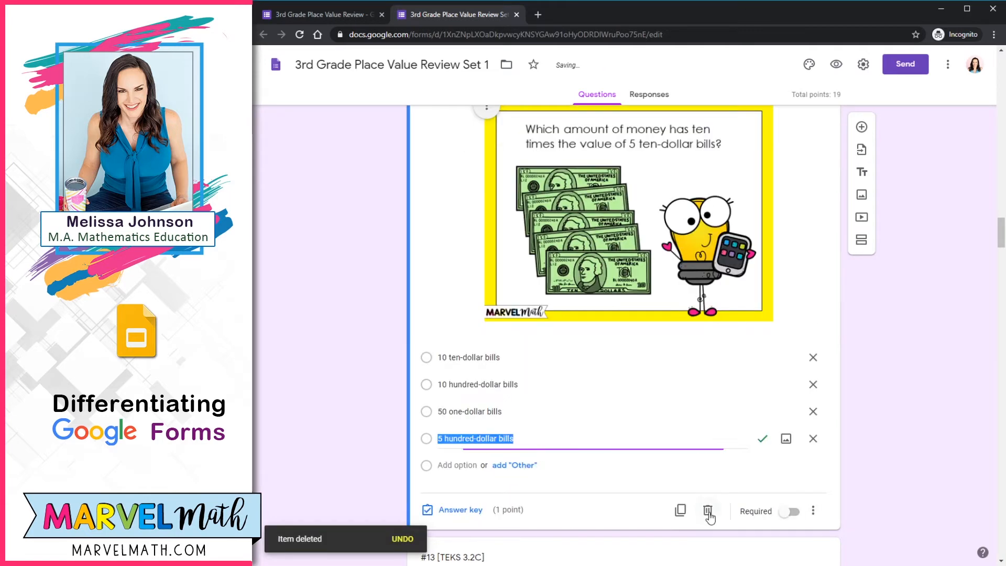
pyautogui.click(709, 511)
pyautogui.click(709, 511)
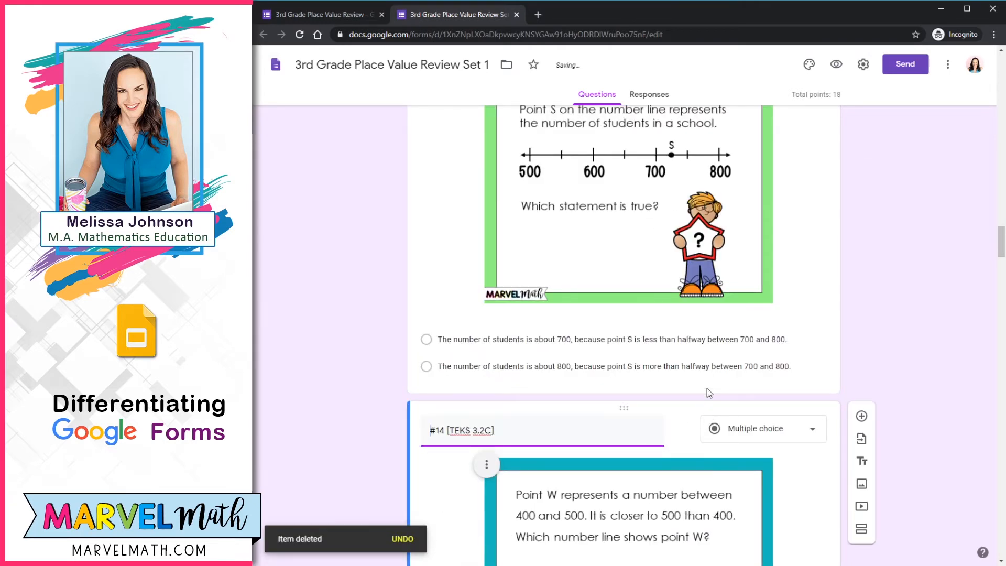
pyautogui.click(706, 389)
pyautogui.scroll(5, 707, 393)
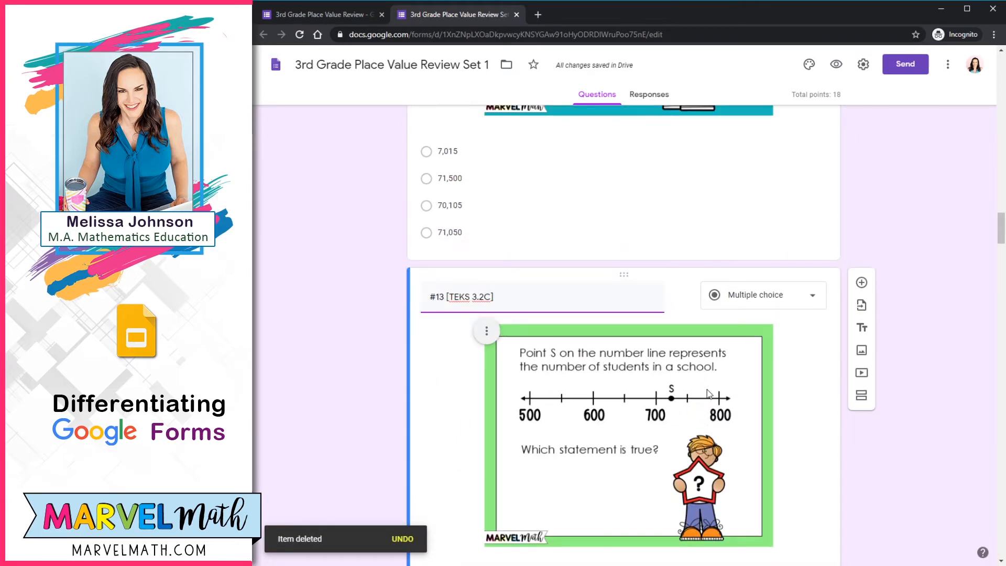
pyautogui.scroll(15, 702, 377)
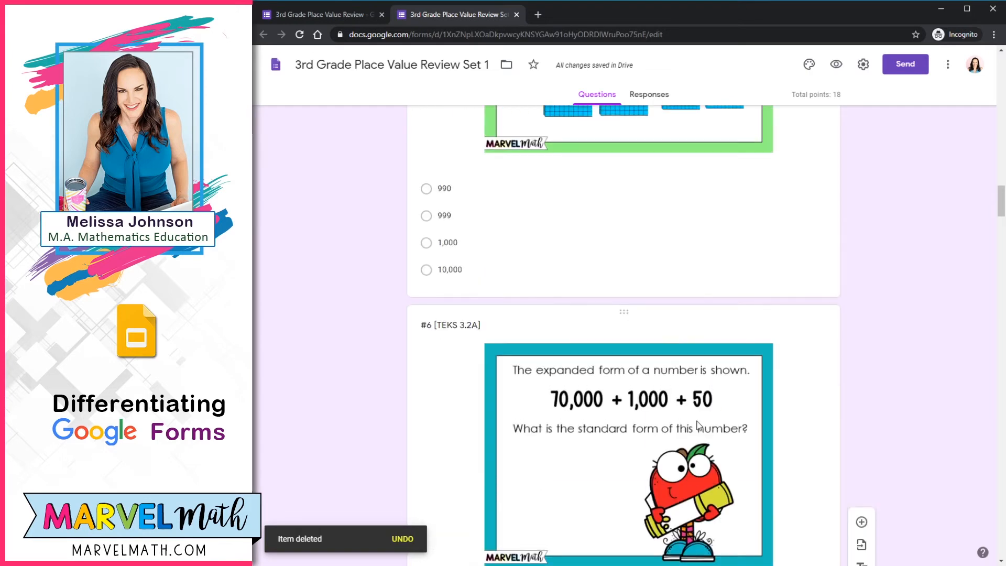
pyautogui.scroll(6, 686, 314)
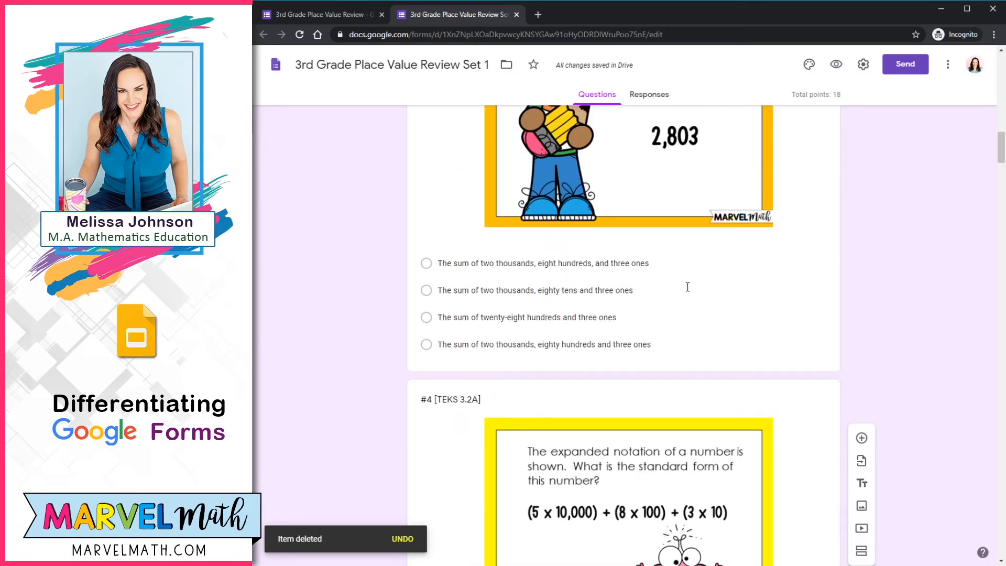
# From the original form, make another copy in My Drive named "3rd Grade Place Value Review Set 2"
pyautogui.click(317, 14)
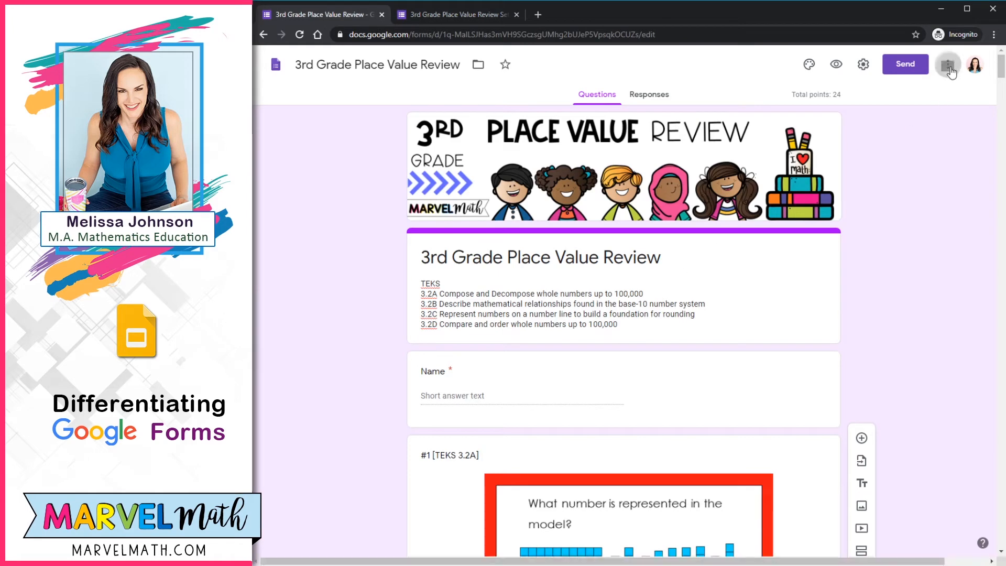
pyautogui.click(947, 64)
pyautogui.click(953, 132)
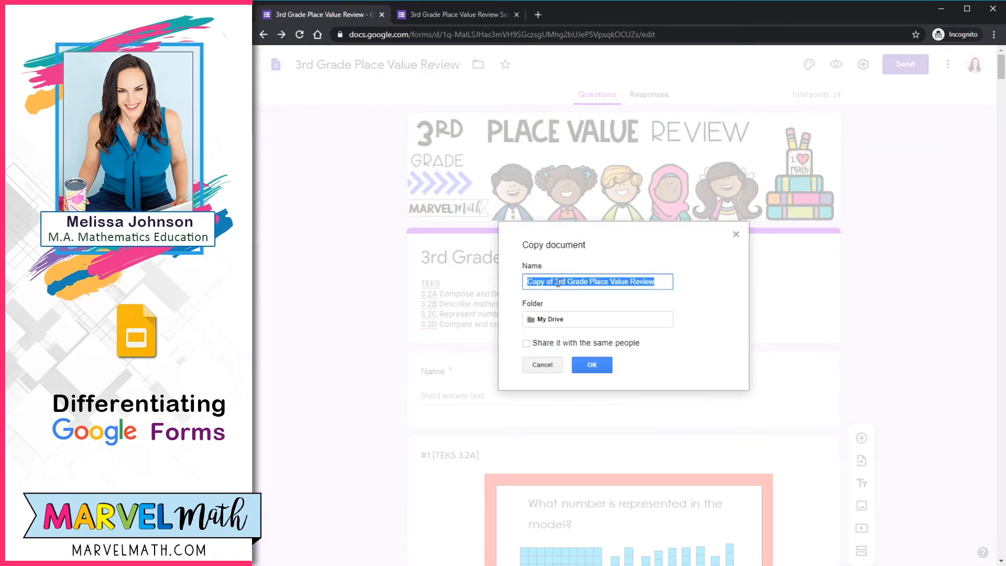
pyautogui.moveTo(559, 283); pyautogui.dragTo(527, 283)
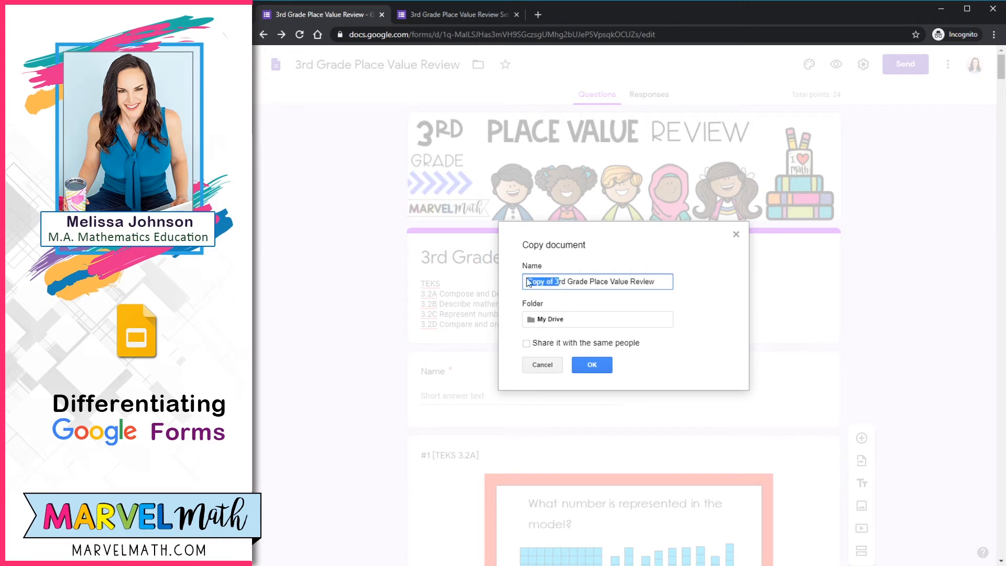
pyautogui.click(554, 281)
pyautogui.moveTo(555, 281); pyautogui.dragTo(516, 274)
pyautogui.press('BackSpace')
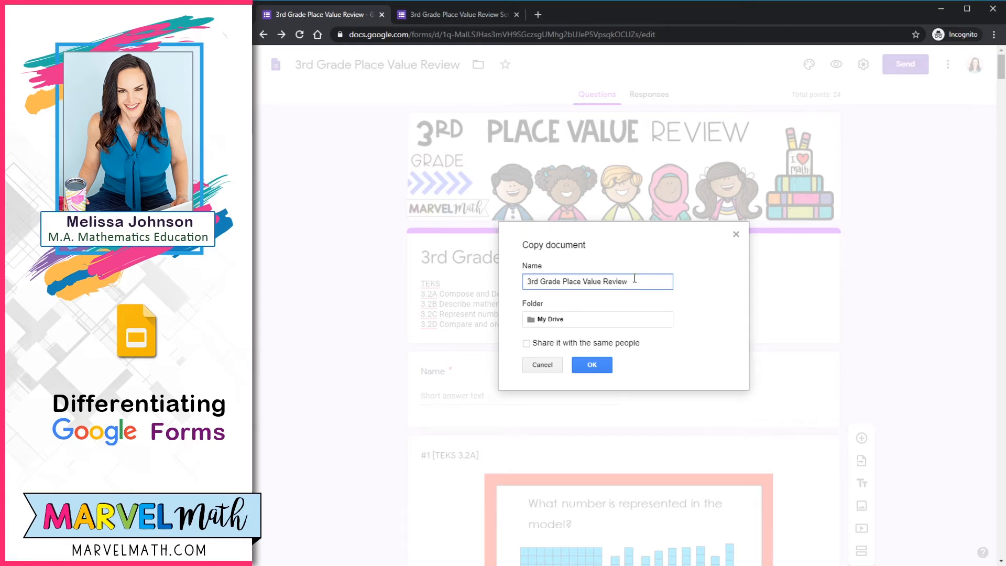
pyautogui.write('Set 2')
pyautogui.click(591, 364)
# Delete questions #1 through #6 [TEKS 3.2A] from the Set 2 form, keeping the Name question and #7 onward
pyautogui.scroll(-10, 592, 364)
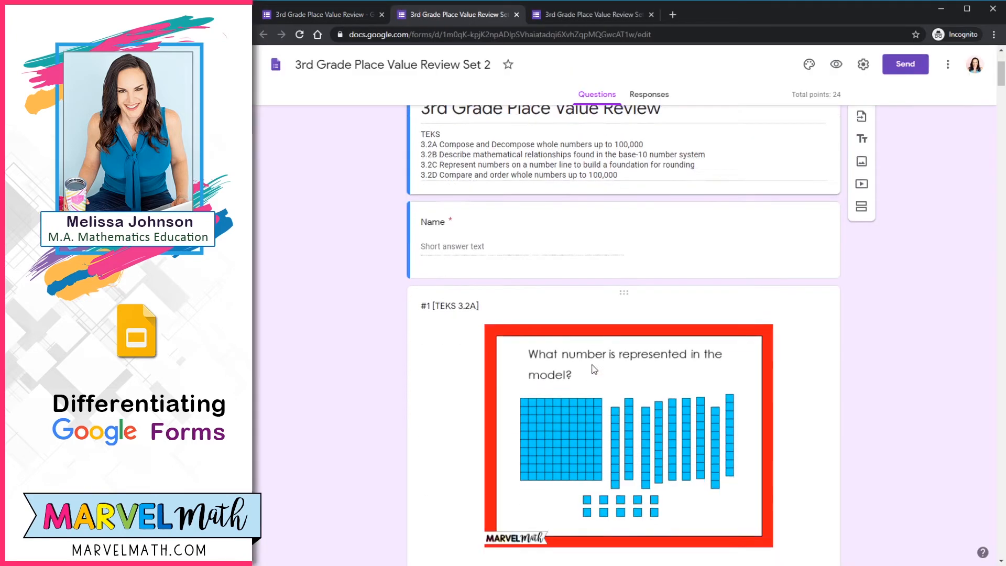
pyautogui.click(620, 277)
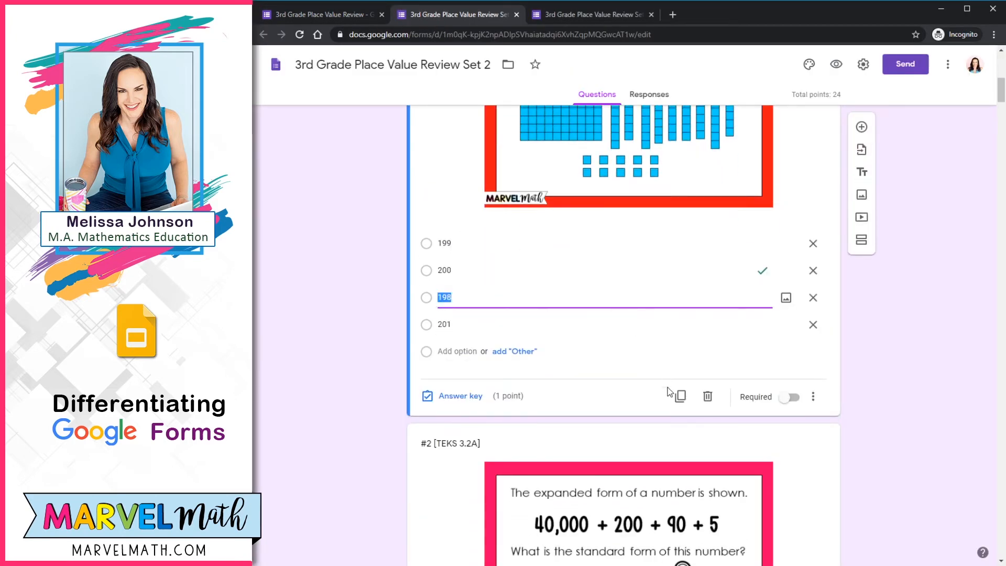
pyautogui.click(707, 396)
pyautogui.click(696, 359)
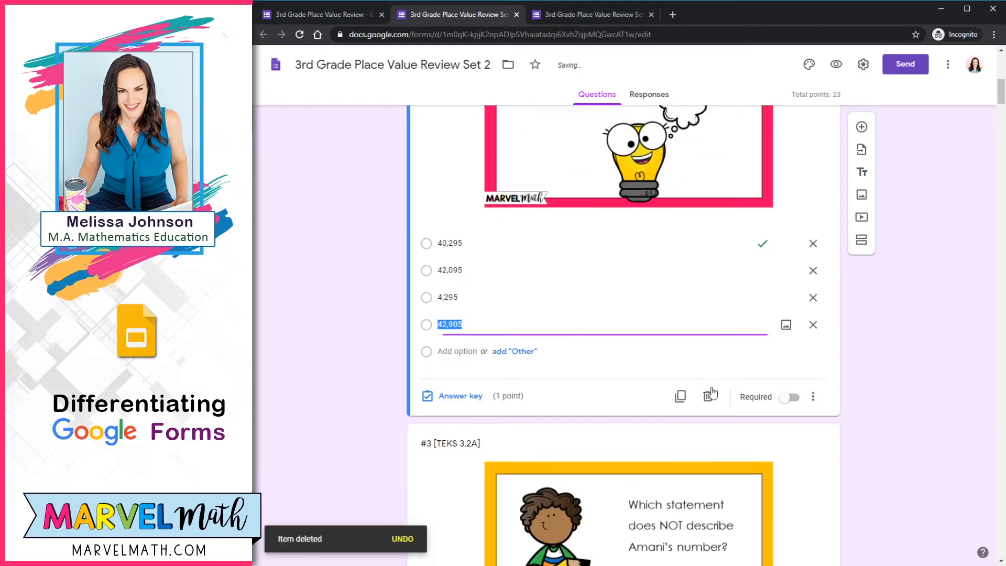
pyautogui.click(708, 396)
pyautogui.click(710, 365)
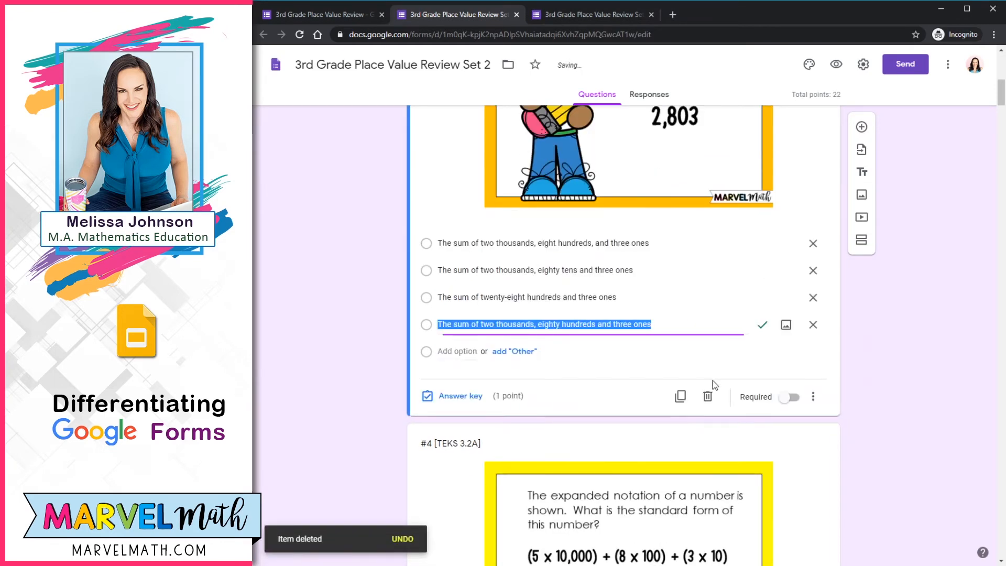
pyautogui.click(708, 396)
pyautogui.click(703, 367)
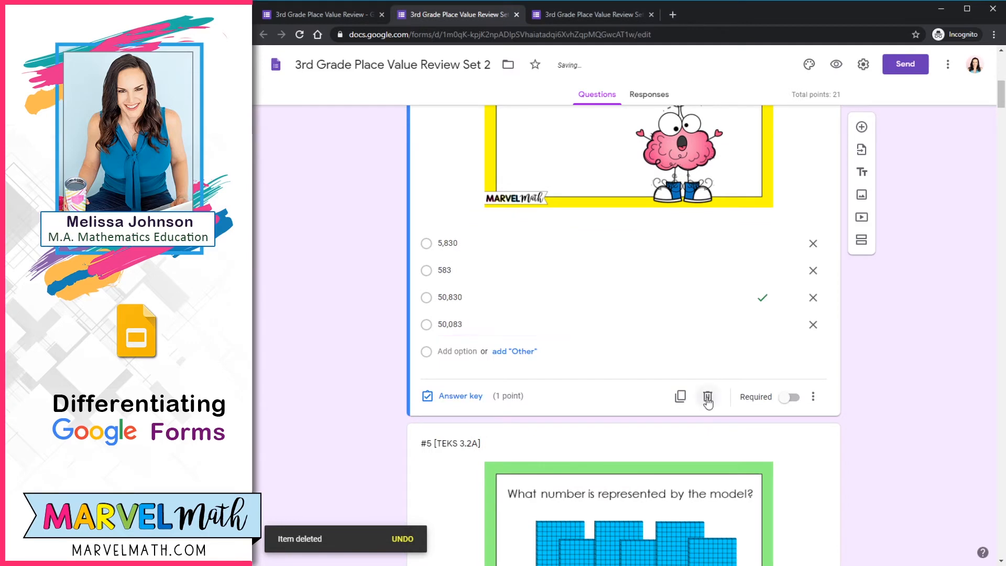
pyautogui.click(707, 396)
pyautogui.click(705, 377)
pyautogui.click(708, 395)
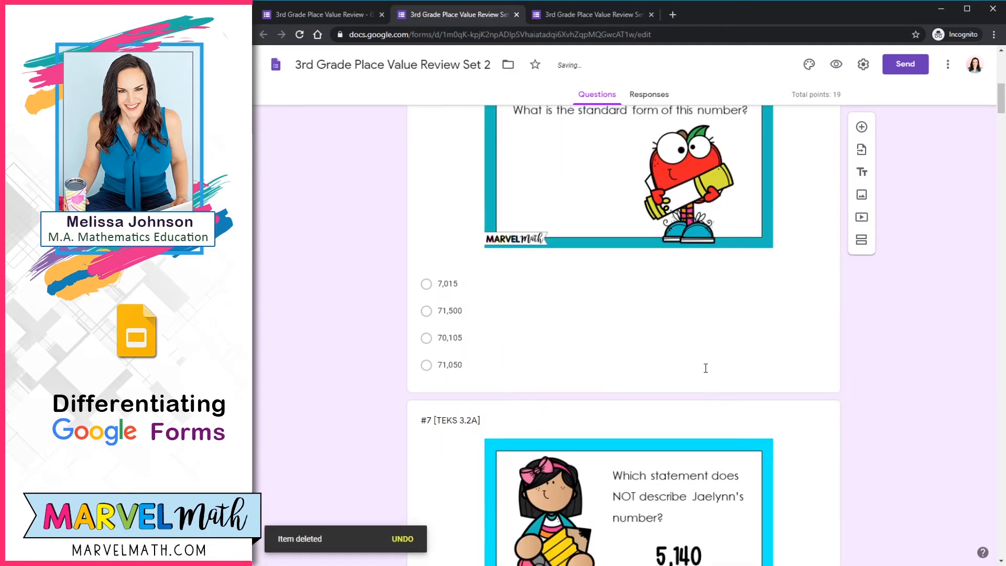
pyautogui.click(705, 366)
pyautogui.click(707, 396)
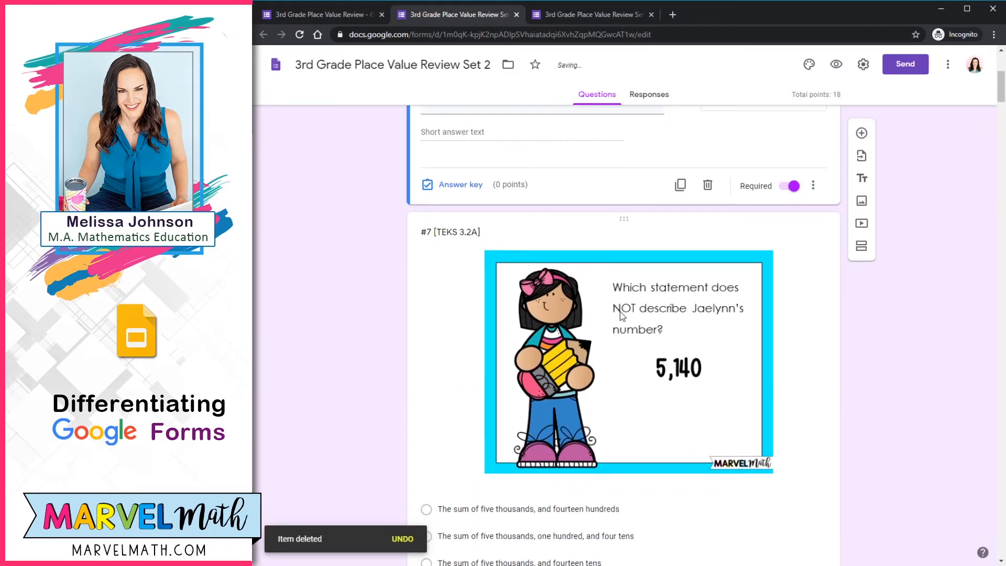
# Try renumbering the title of question #7 [TEKS 3.2A] as #1, and restore its original number 7
pyautogui.scroll(-3, 621, 317)
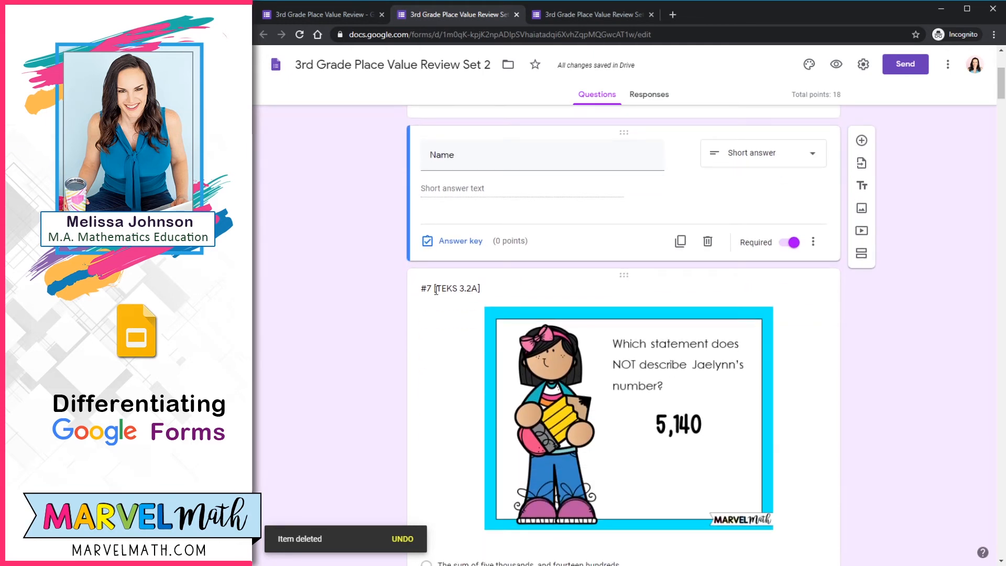
pyautogui.click(436, 291)
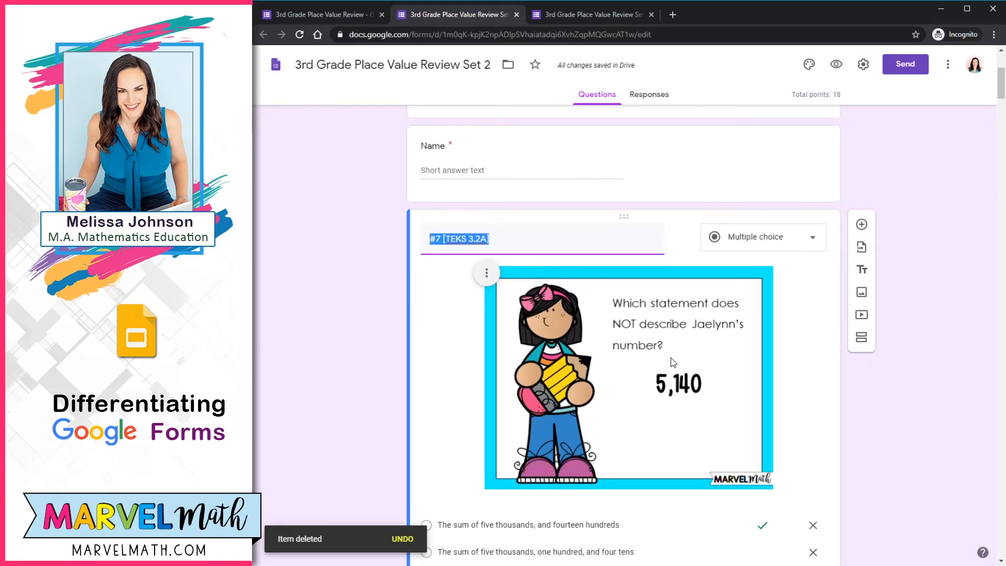
pyautogui.click(440, 239)
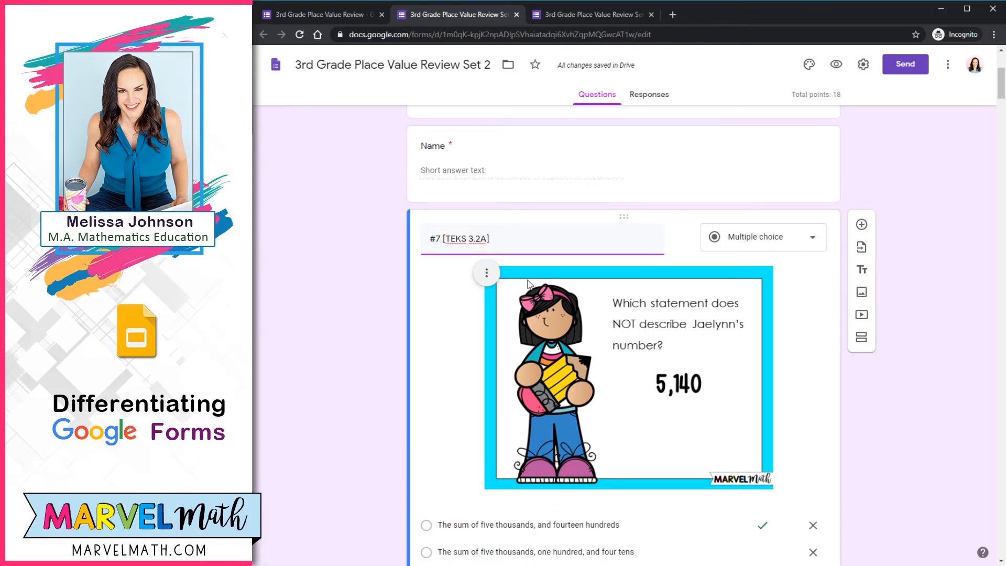
pyautogui.press('BackSpace')
pyautogui.write('1')
pyautogui.press('End')
pyautogui.press('BackSpace')
pyautogui.write('7')
pyautogui.click(812, 351)
pyautogui.scroll(-2, 590, 324)
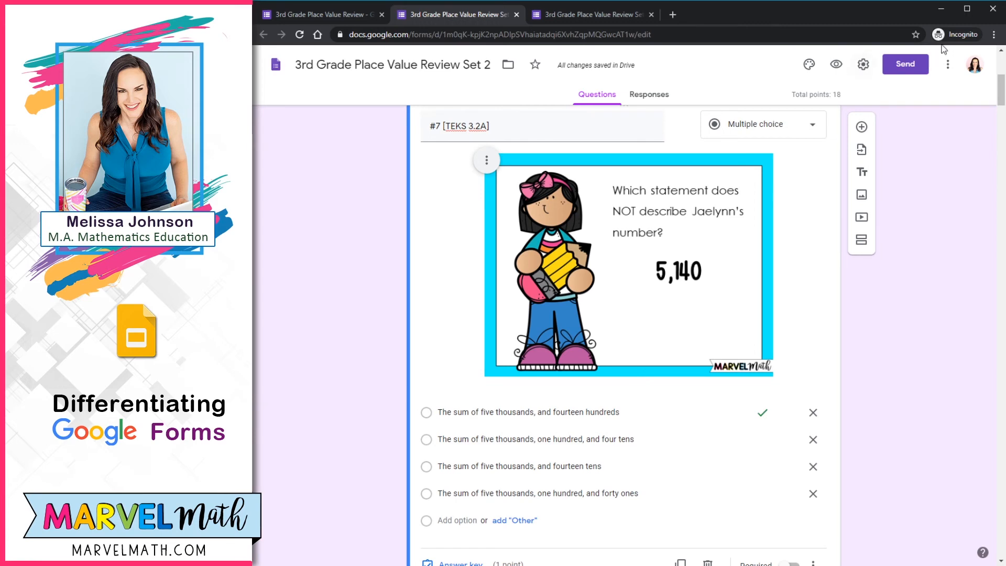
# Make a copy of the Set 2 form in My Drive named "3rd Grade Place Value Review Set 2*"
pyautogui.click(948, 65)
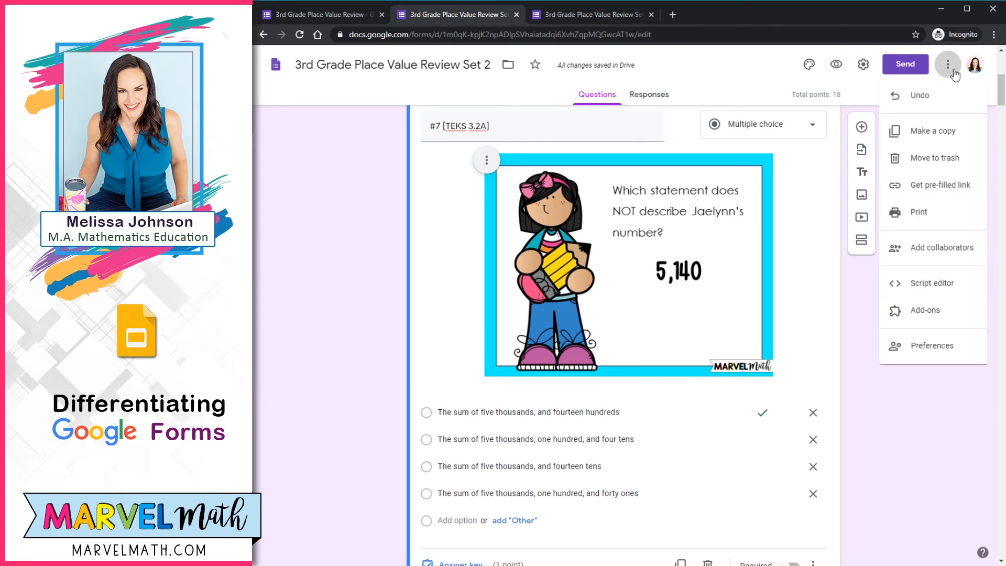
pyautogui.click(951, 135)
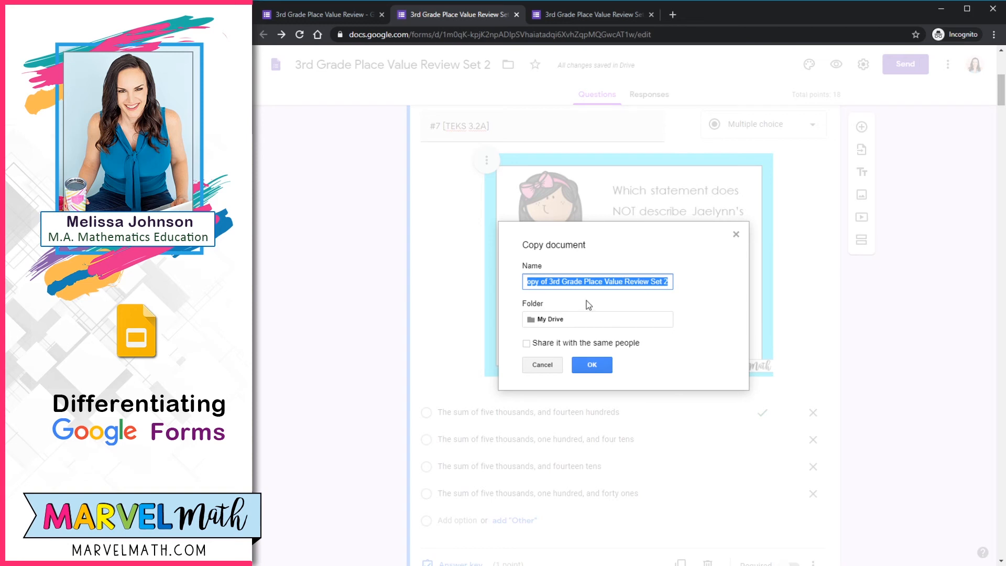
pyautogui.click(549, 283)
pyautogui.moveTo(549, 283); pyautogui.dragTo(499, 259)
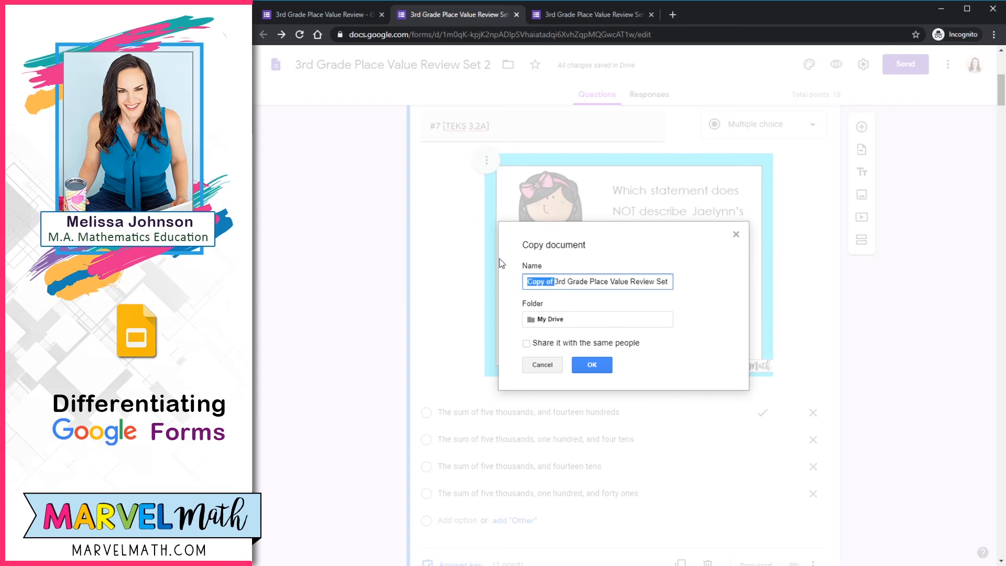
pyautogui.press('BackSpace')
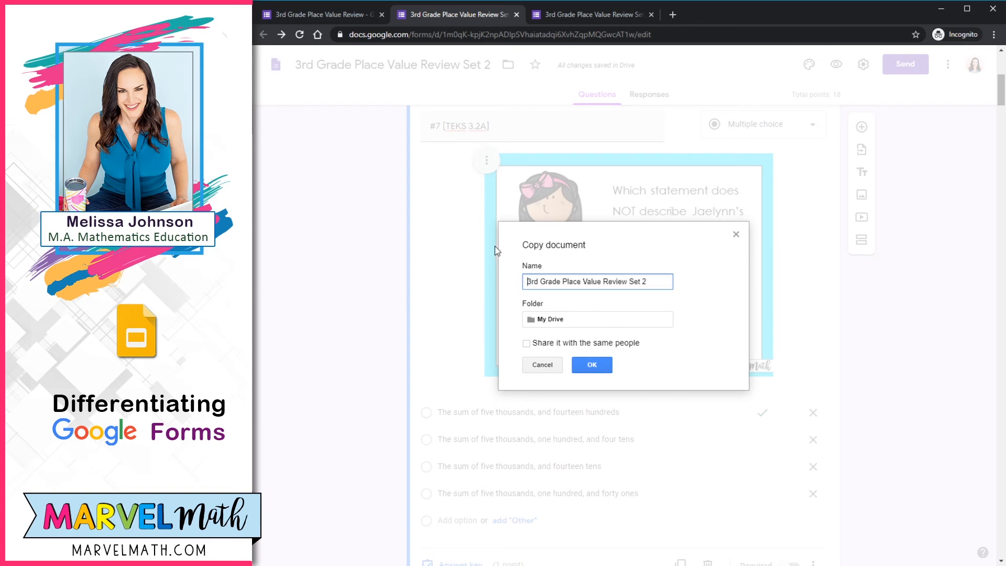
pyautogui.click(650, 286)
pyautogui.click(592, 365)
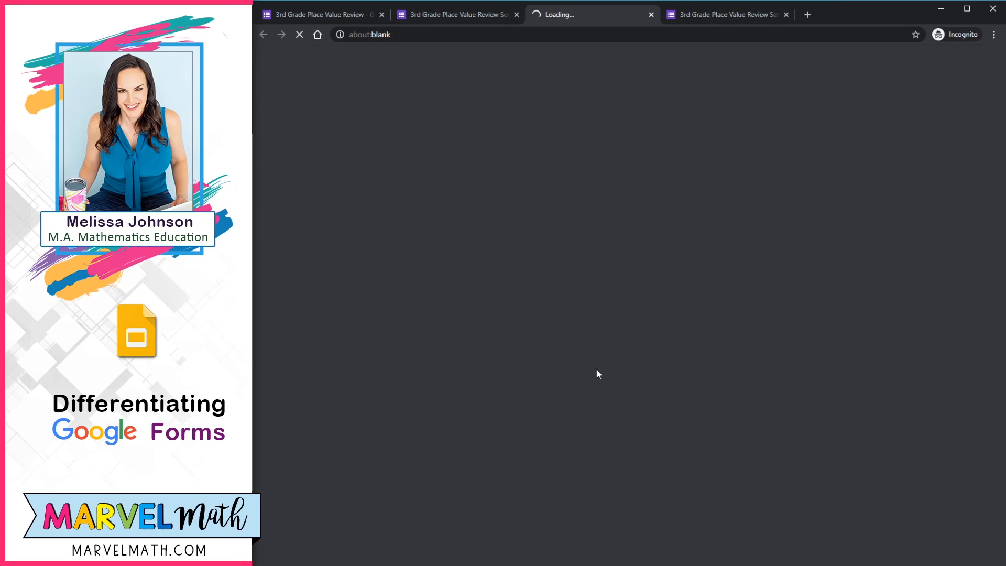
# In question #7 of the Set 2* form, remove the answer options ending in "fourteen tens" and "forty ones"
pyautogui.scroll(-5, 634, 388)
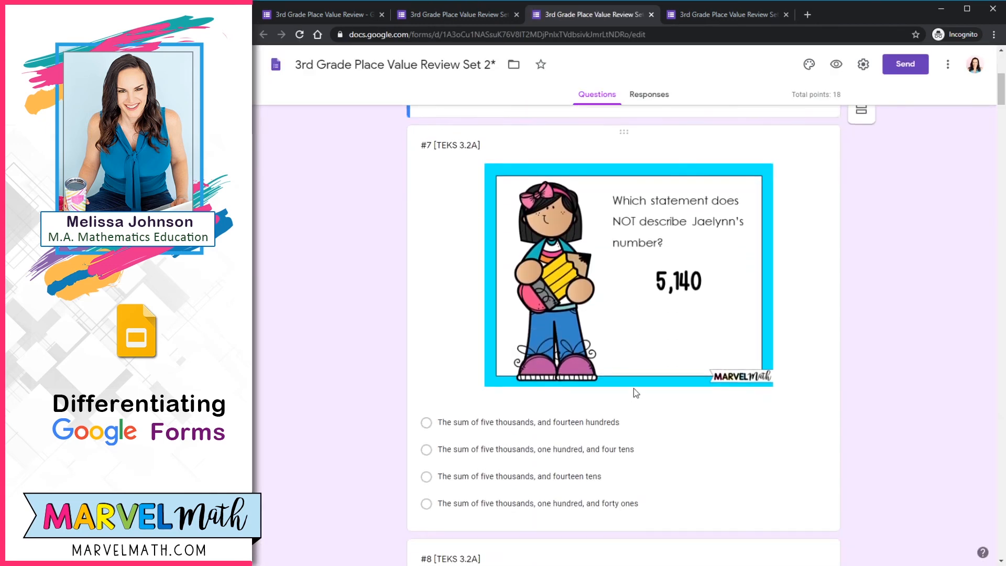
pyautogui.click(719, 491)
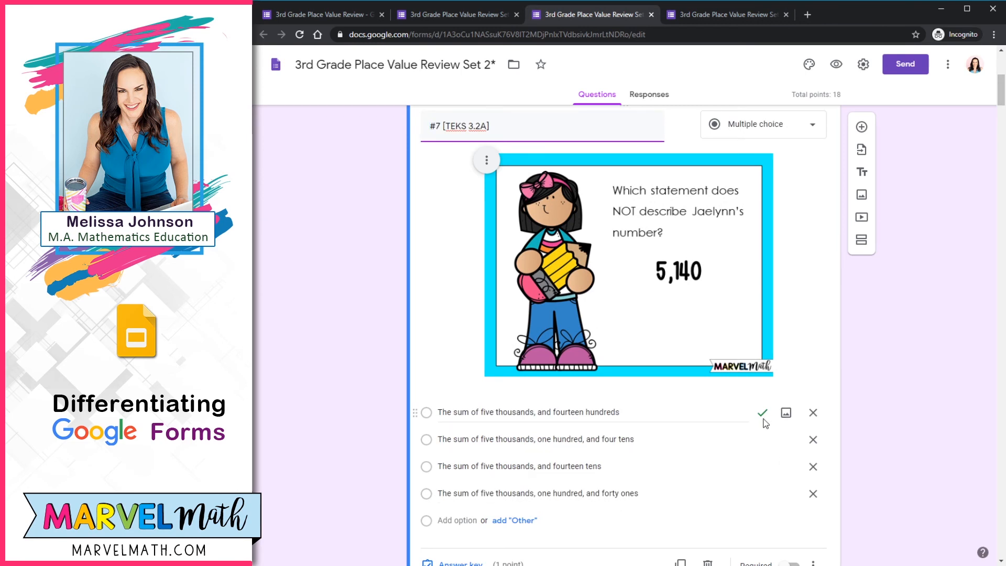
pyautogui.scroll(-1, 763, 420)
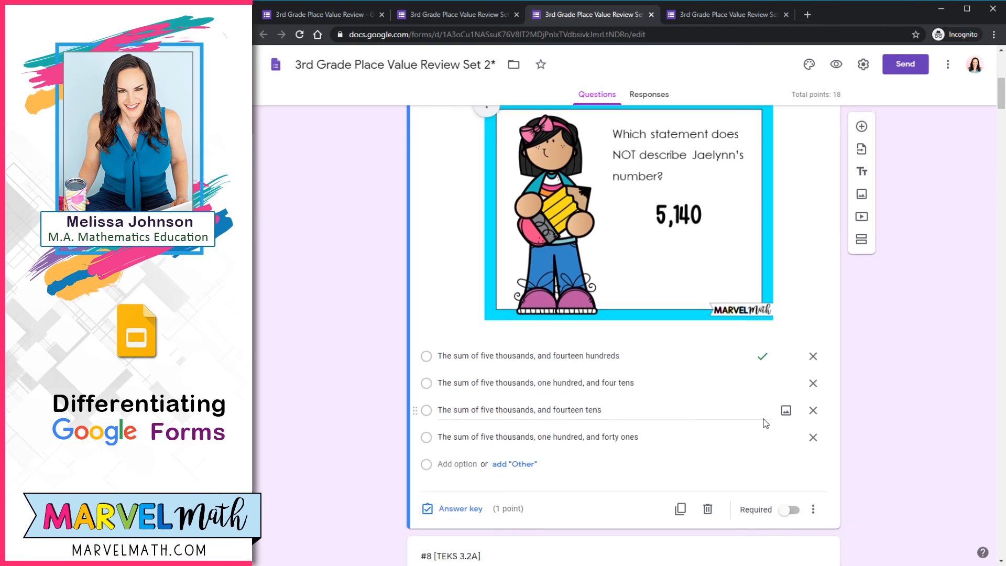
pyautogui.click(815, 411)
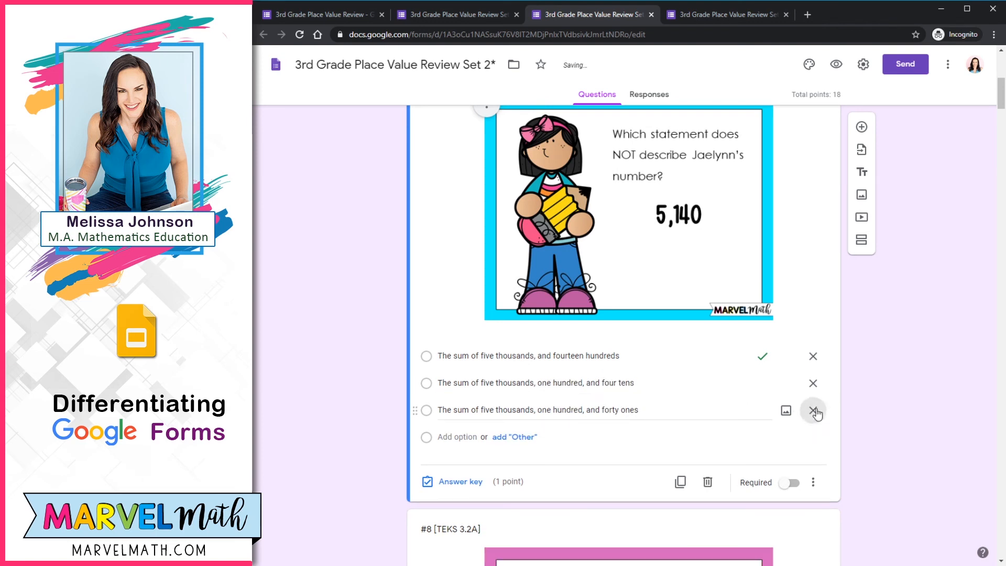
pyautogui.click(816, 412)
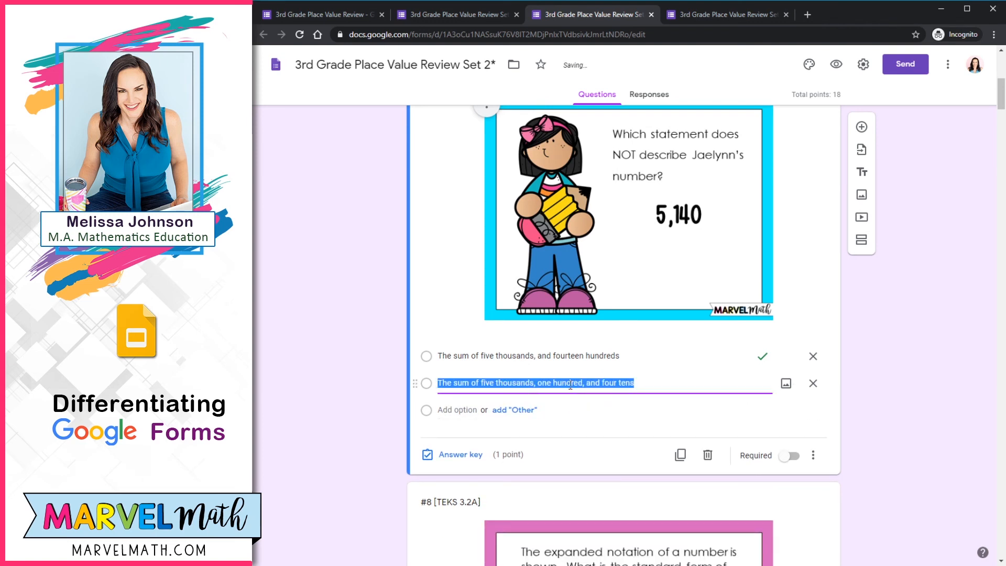
pyautogui.click(647, 384)
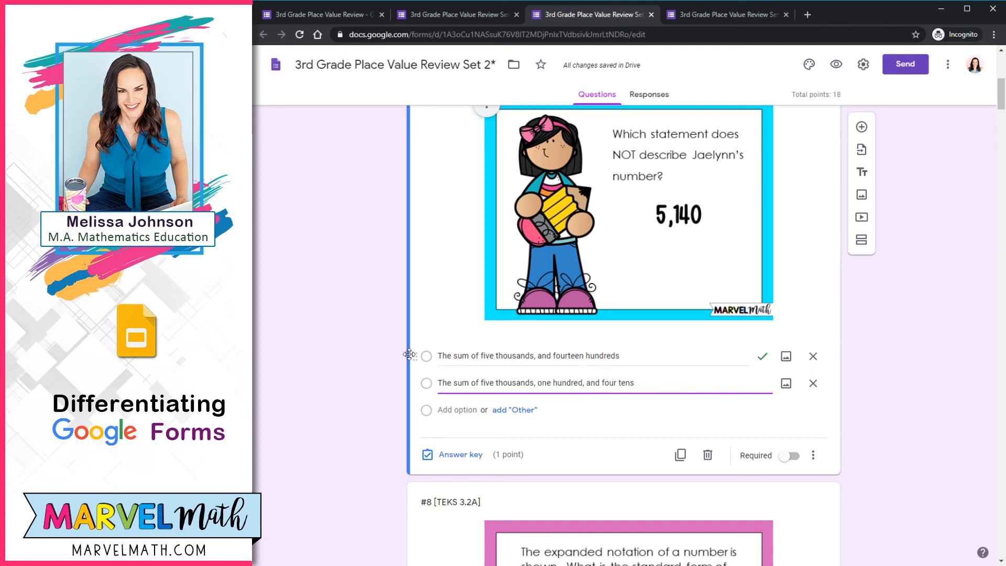
# Remove the answer options 39,400 and 39,004 from question #8 [TEKS 3.2A]
pyautogui.scroll(-10, 596, 396)
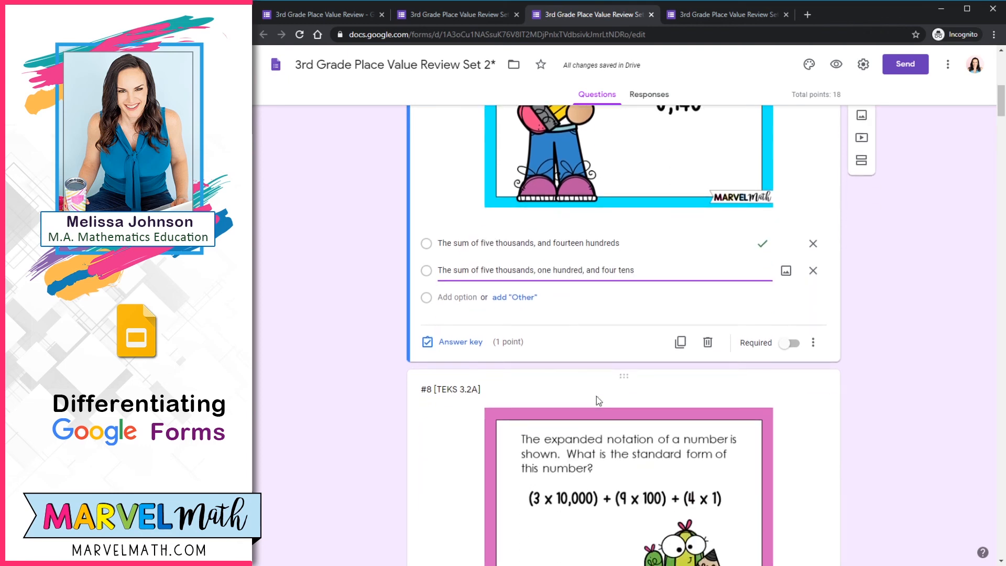
pyautogui.click(640, 299)
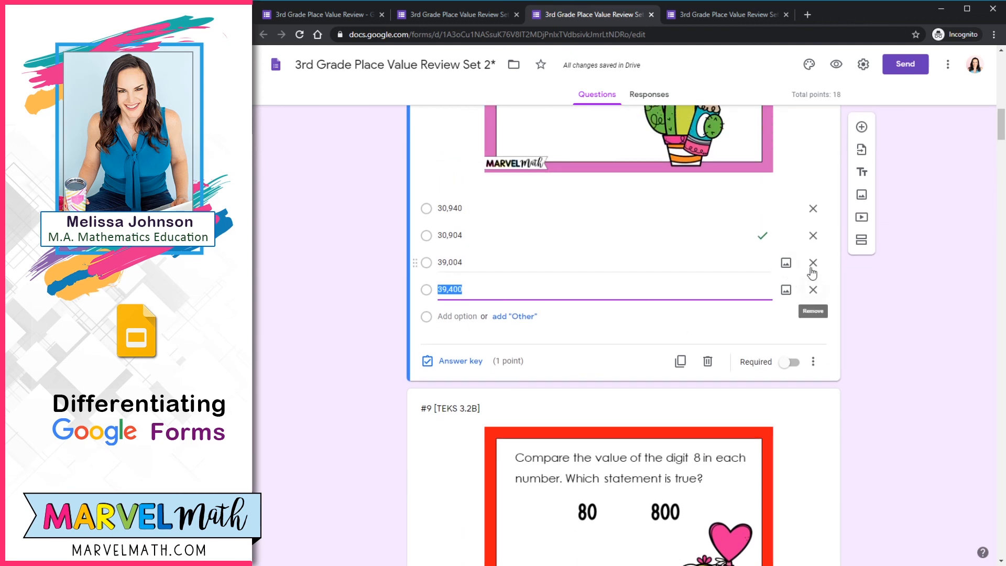
pyautogui.click(812, 289)
pyautogui.click(813, 262)
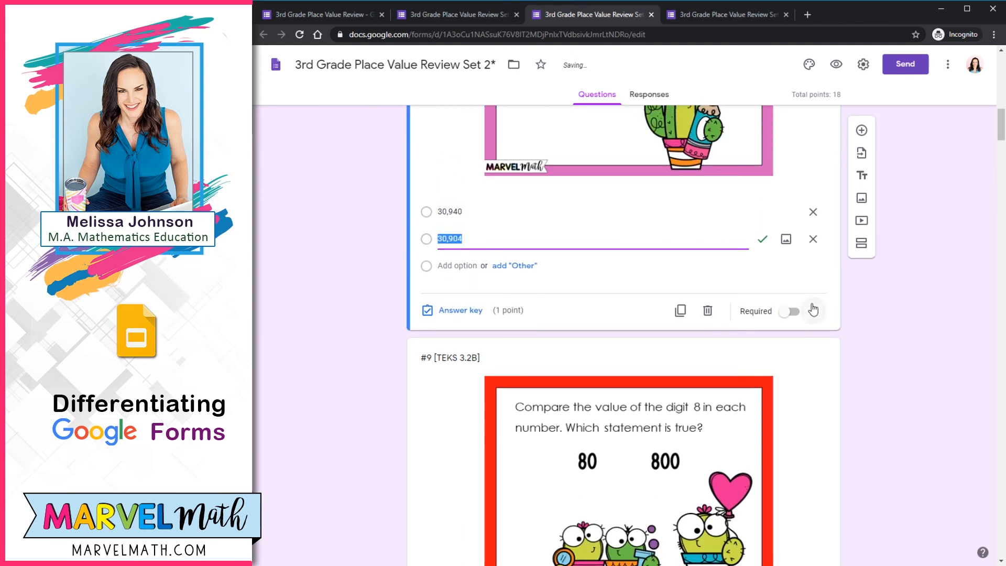
pyautogui.scroll(3, 812, 303)
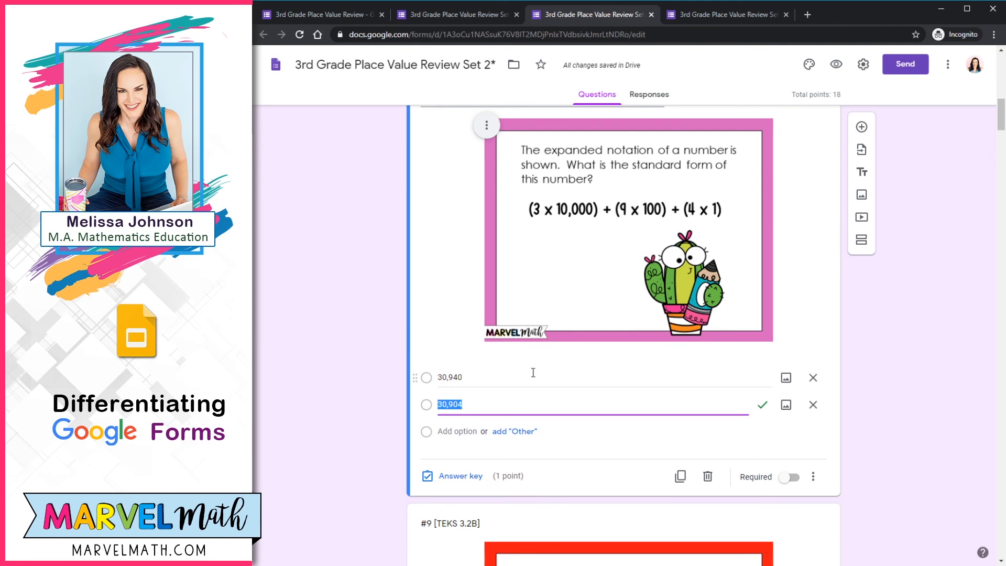